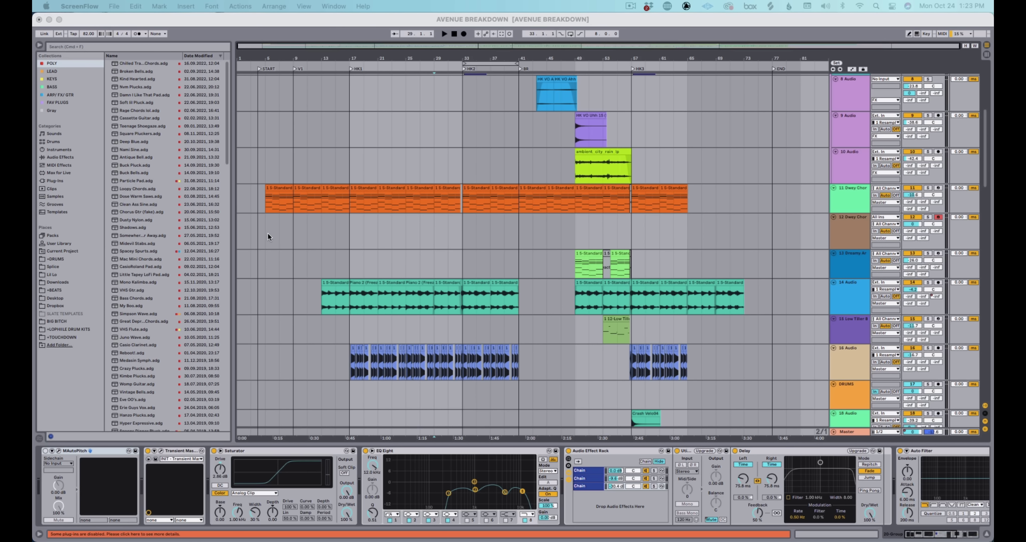
Step: Bring Live to the front and scroll to the bar 33 drum tracks, showing snc059's effect chain
click(268, 233)
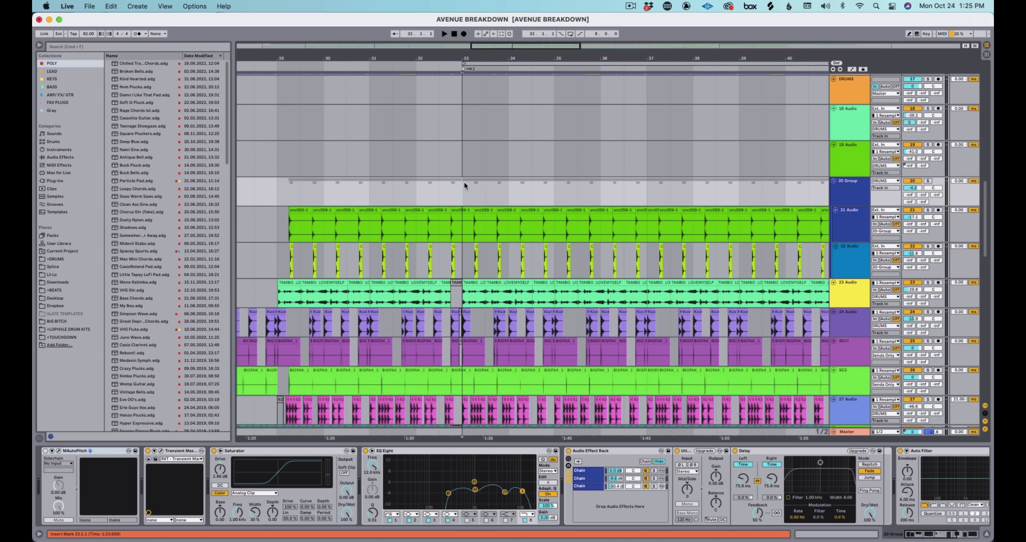
scroll(460, 204, up, 5)
Step: Play the drum section around bar 33 and select track 21
key(space)
scroll(462, 202, up, 3)
scroll(462, 203, down, 10)
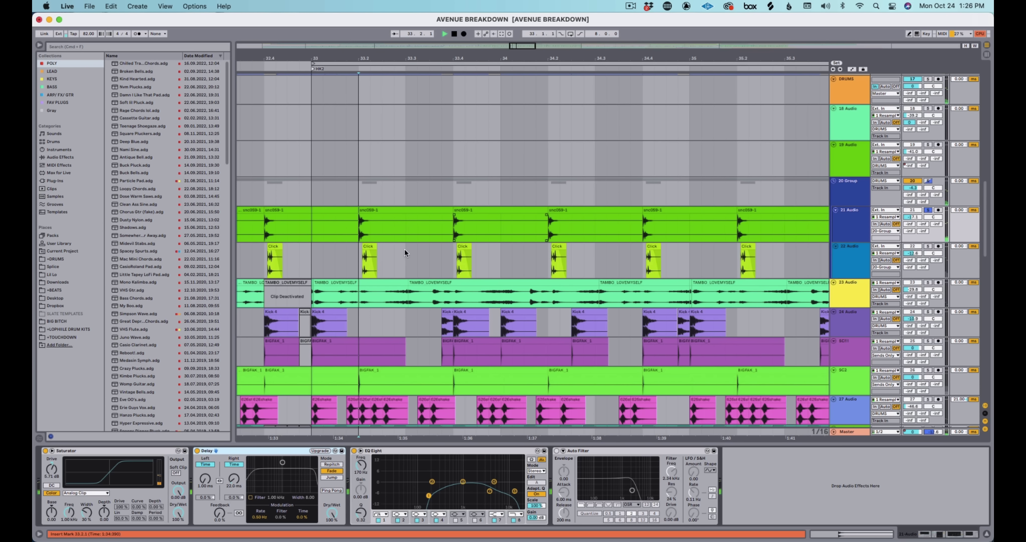
scroll(462, 180, up, 6)
click(468, 218)
scroll(468, 218, up, 3)
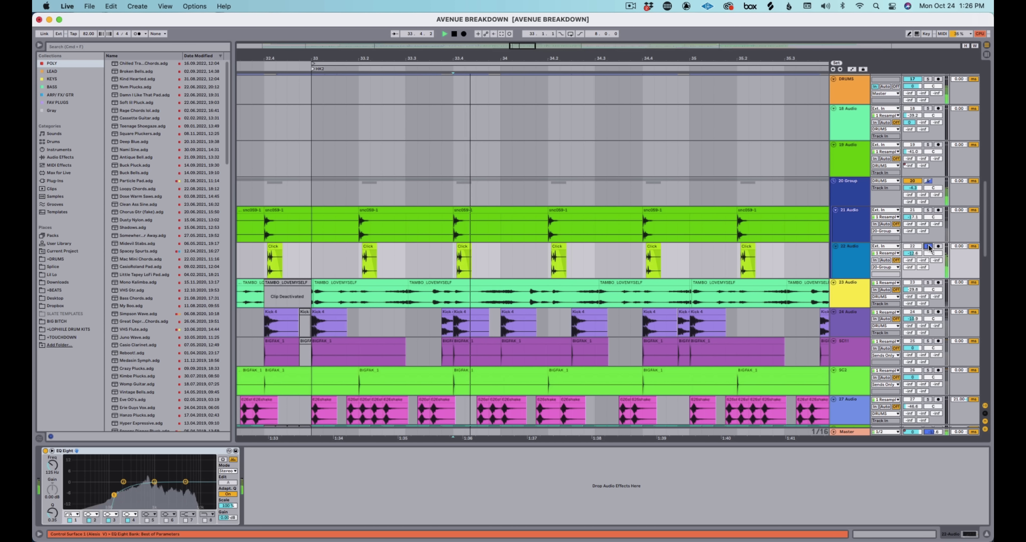
Step: Solo track 21, replay the drums on their own, and focus its Delay device
click(928, 210)
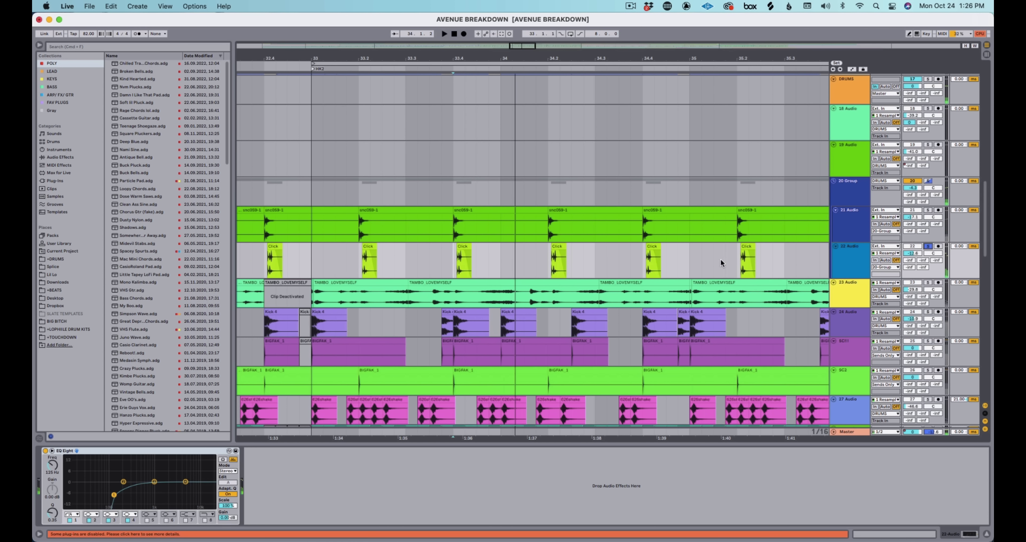
scroll(472, 225, down, 6)
key(space)
key(space)
click(236, 451)
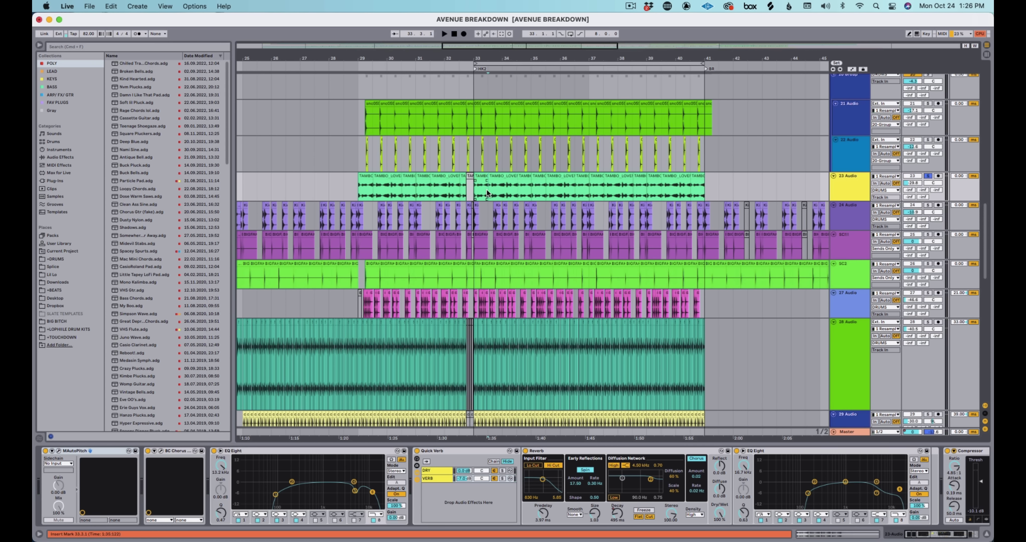
Step: Play from the insert mark, select track 23 and zoom in around bars 32–35
key(space)
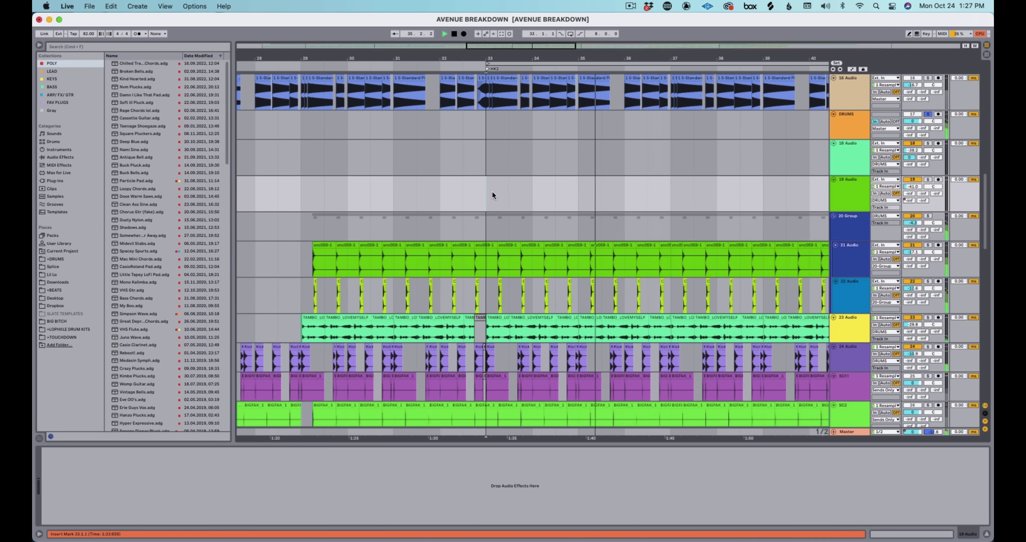
click(933, 176)
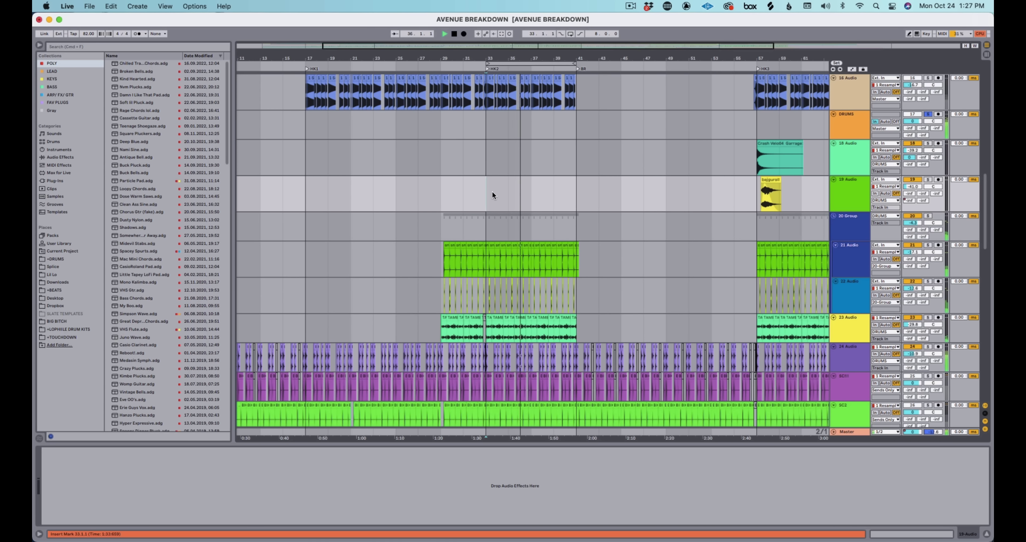
key(plus)
key(plus)
key(plus)
key(space)
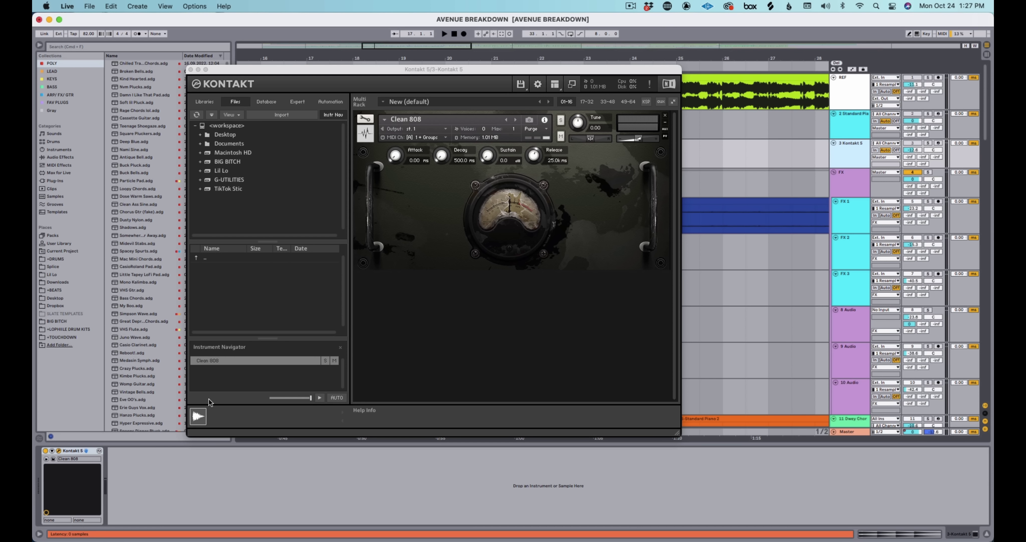
Step: Solo track 27 and play it back on its own
click(928, 232)
key(space)
scroll(659, 321, down, 3)
scroll(659, 320, up, 6)
scroll(658, 175, up, 3)
Step: Select 19 Audio, zoom out, then expand the Kontakt 5 track and open its instrument window
click(492, 191)
key(minus)
key(minus)
key(minus)
scroll(492, 191, down, 3)
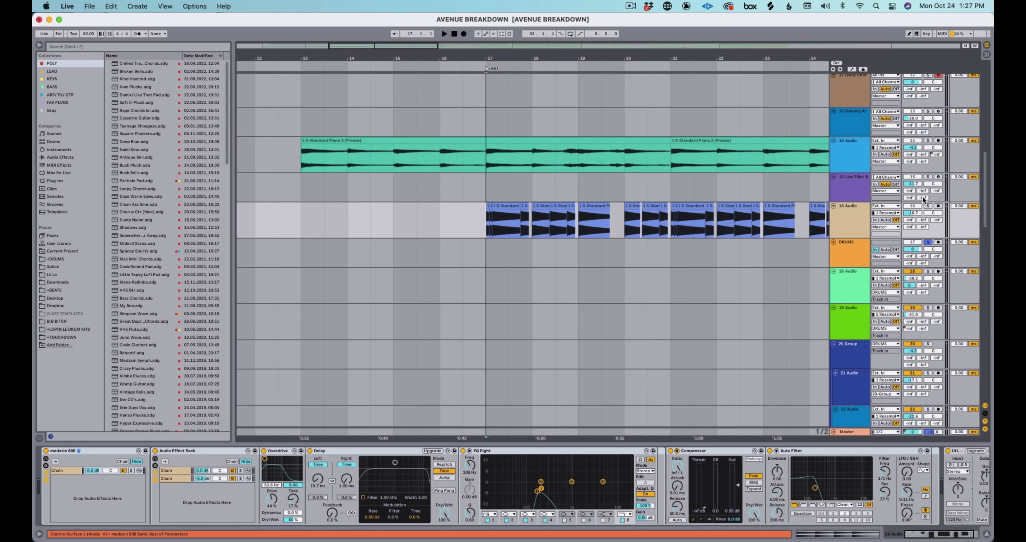
scroll(520, 274, down, 6)
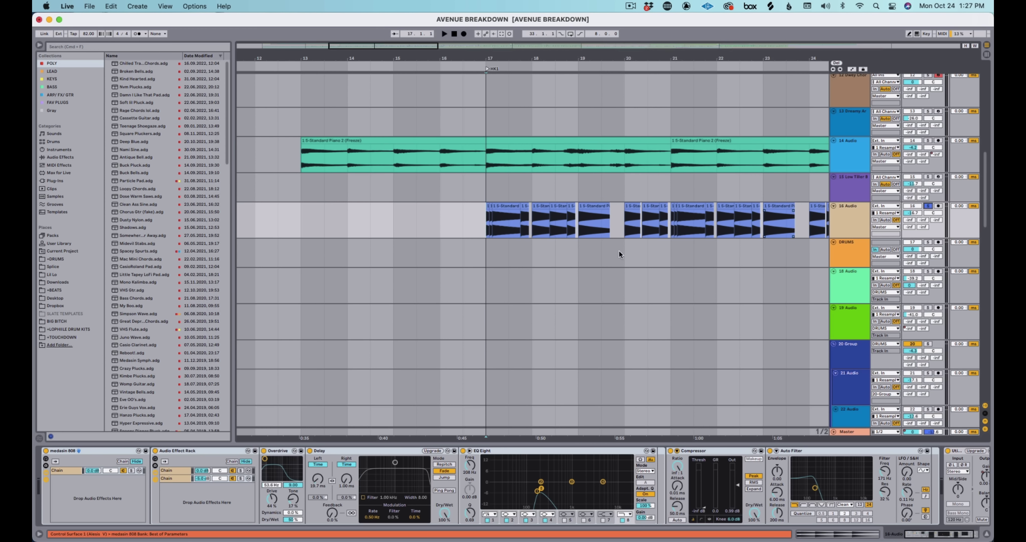
scroll(691, 238, up, 8)
click(514, 143)
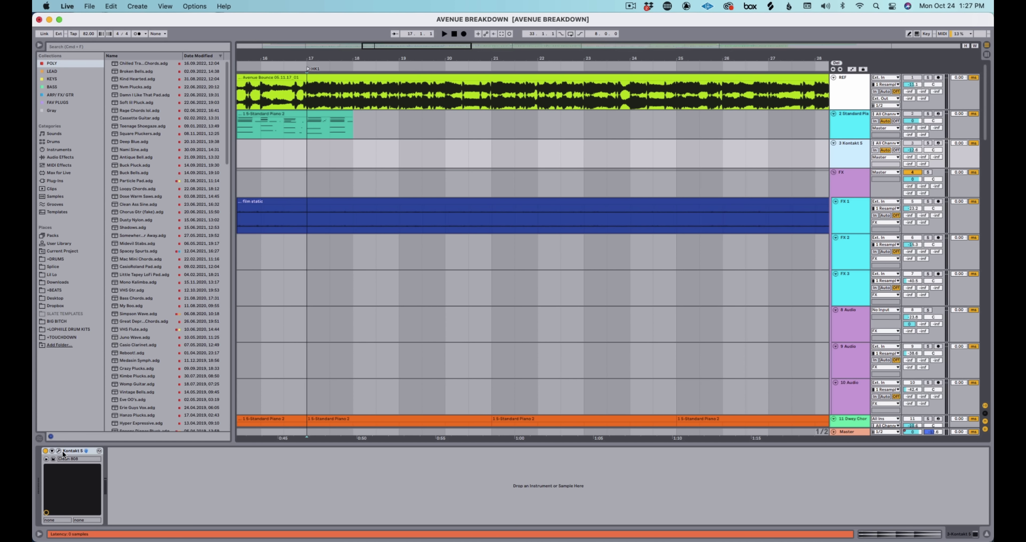
click(59, 450)
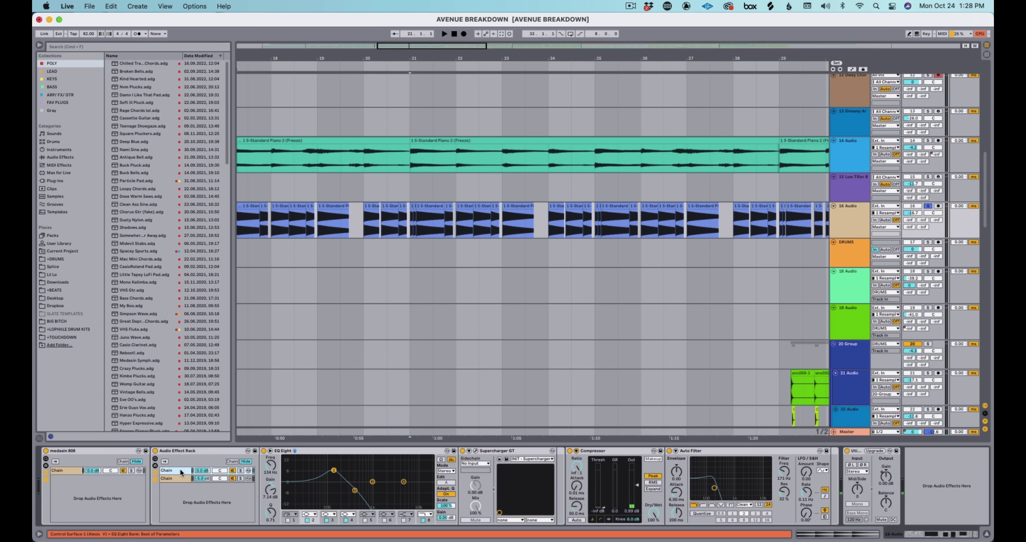
Step: Close Kontakt, play track 16 from bar 17 onward, and show the rack's first chain
click(190, 70)
scroll(570, 166, down, 10)
scroll(552, 166, right, 8)
click(481, 222)
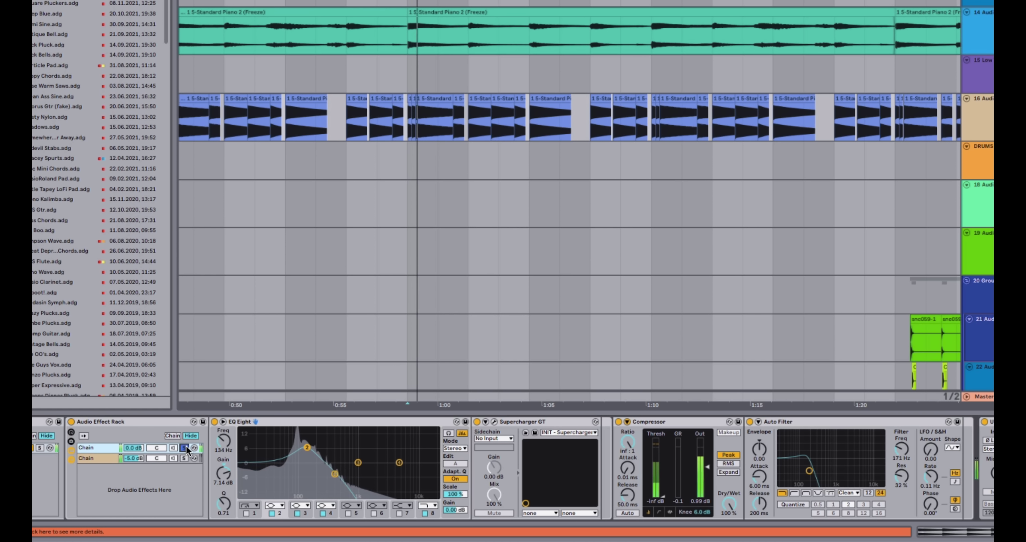
key(space)
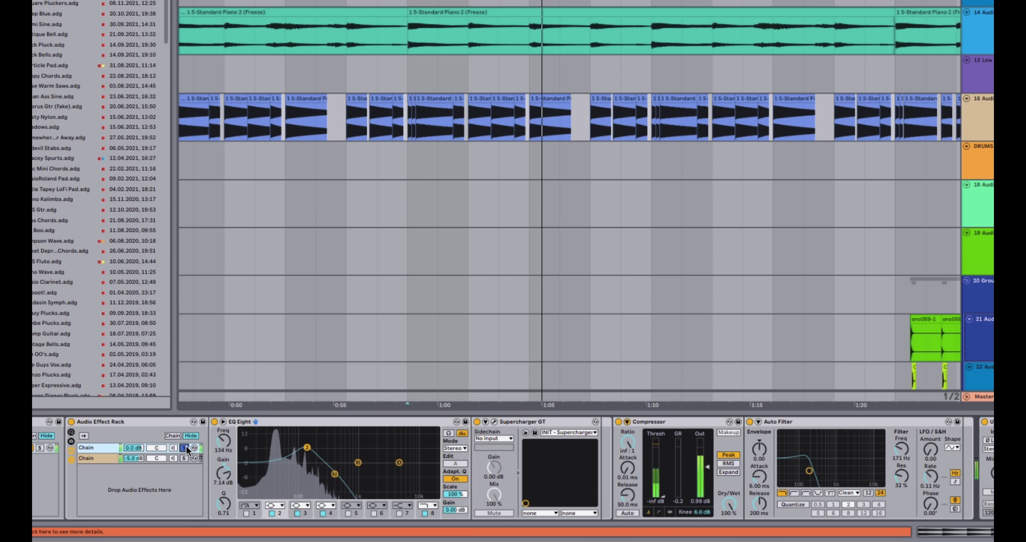
click(456, 236)
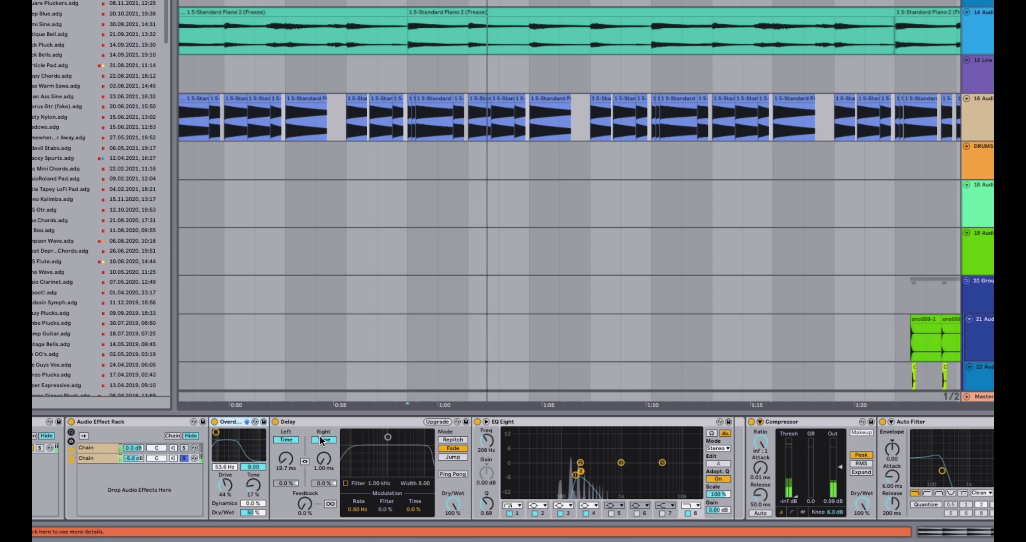
click(181, 469)
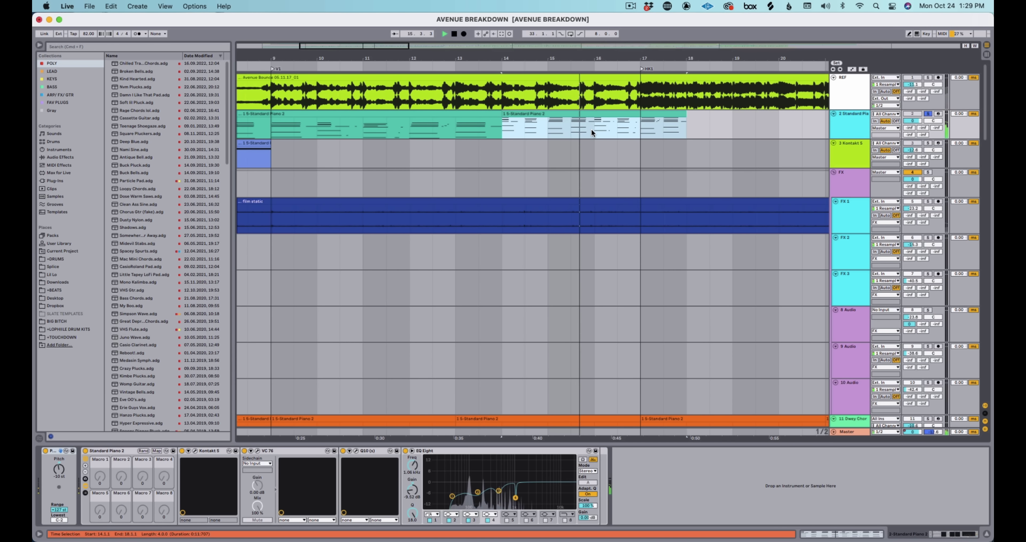
Step: Restart playback from bar 13
key(space)
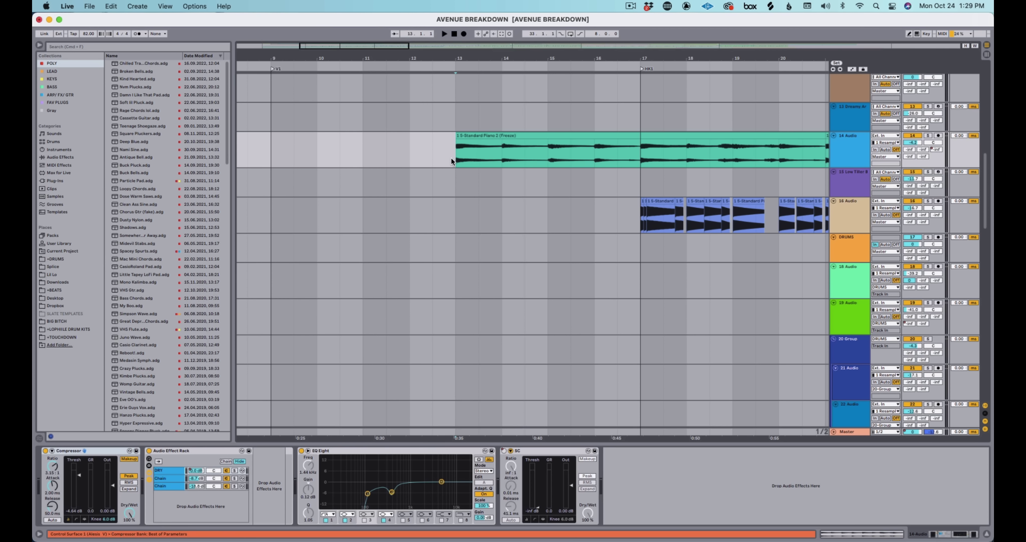
click(469, 265)
key(space)
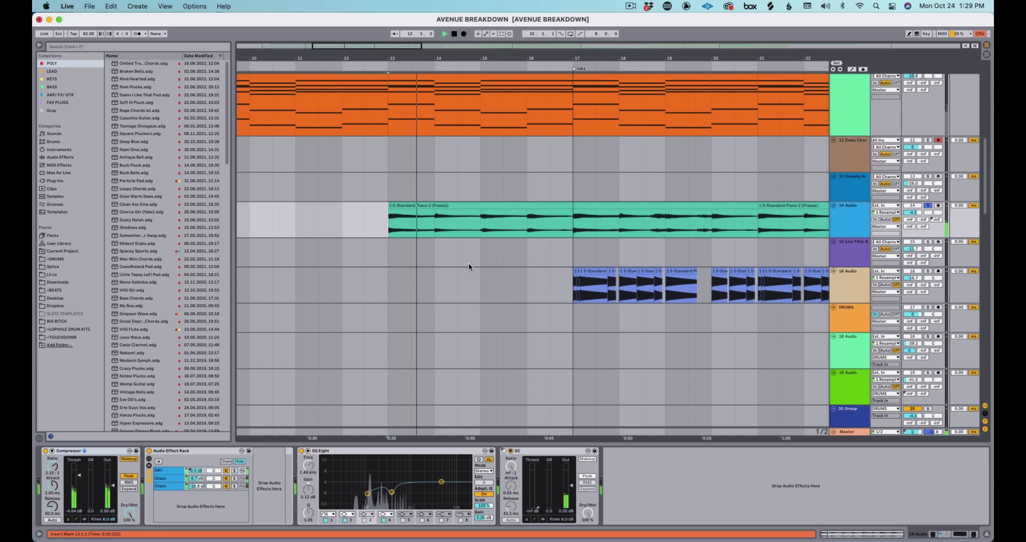
Step: Select the piano clip at bar 14 on track 2 and open its Kontakt window
scroll(411, 251, up, 5)
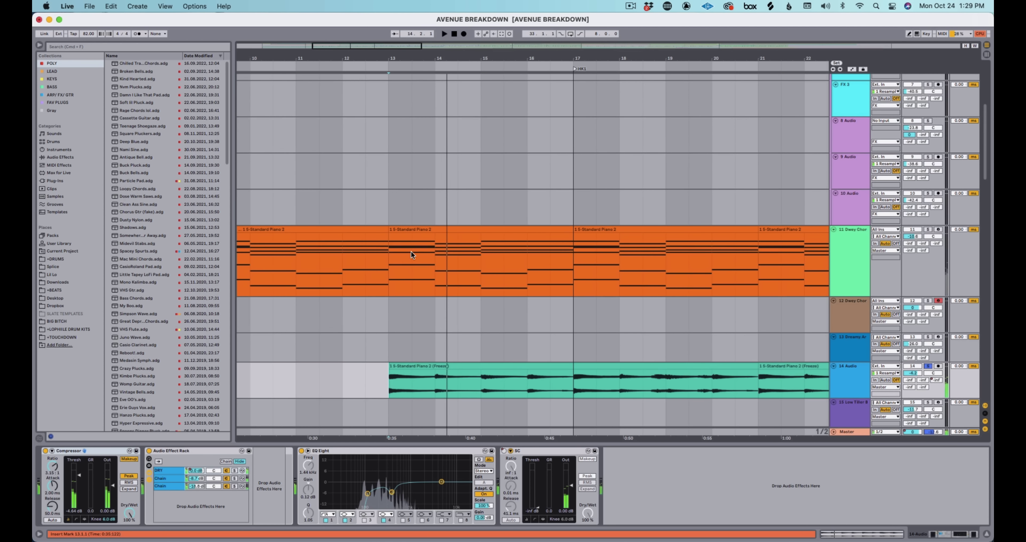
scroll(411, 250, up, 8)
scroll(640, 122, left, 5)
click(643, 124)
click(196, 451)
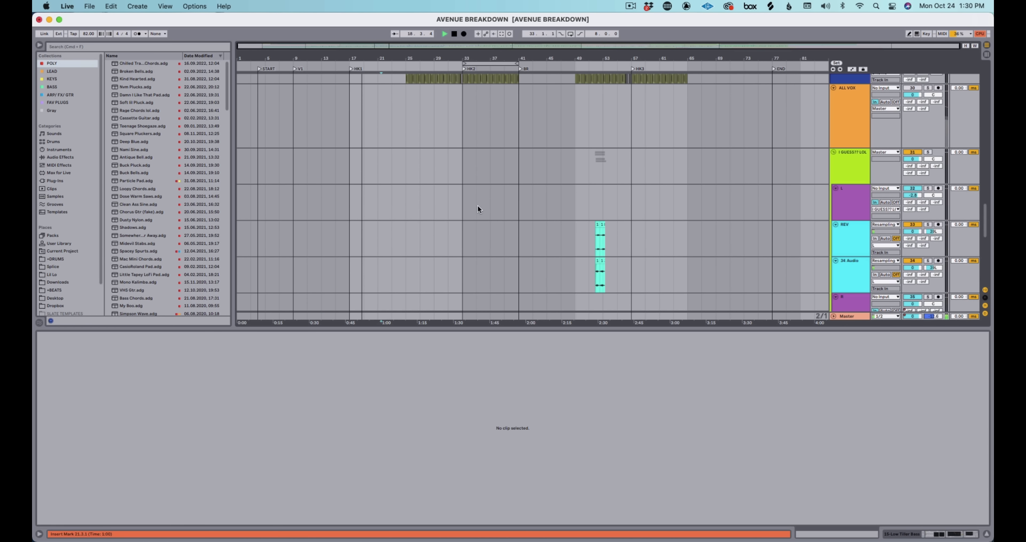
Step: Open the frozen piano clip on track 14 and play it from bar 13
key(space)
scroll(526, 255, down, 10)
click(457, 158)
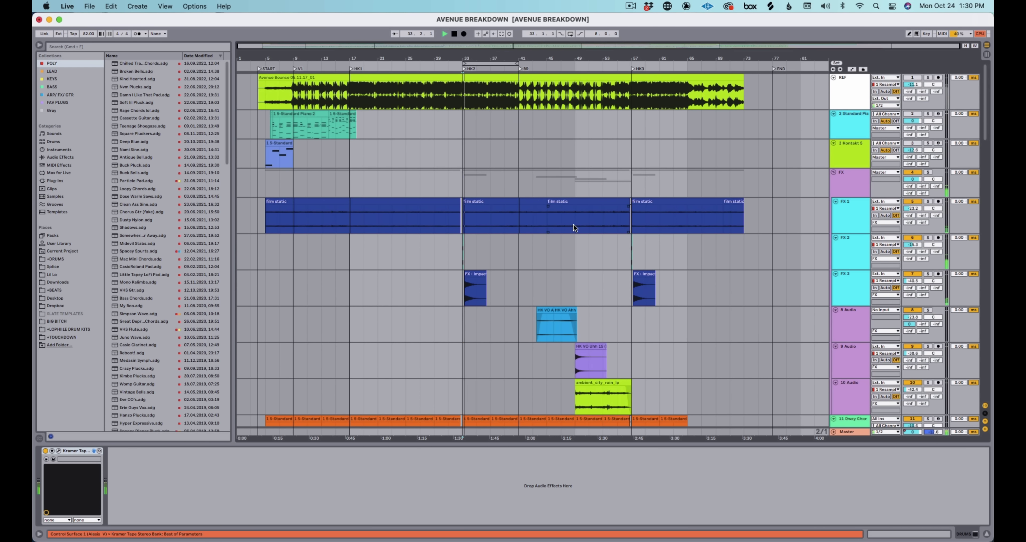
double_click(517, 137)
key(space)
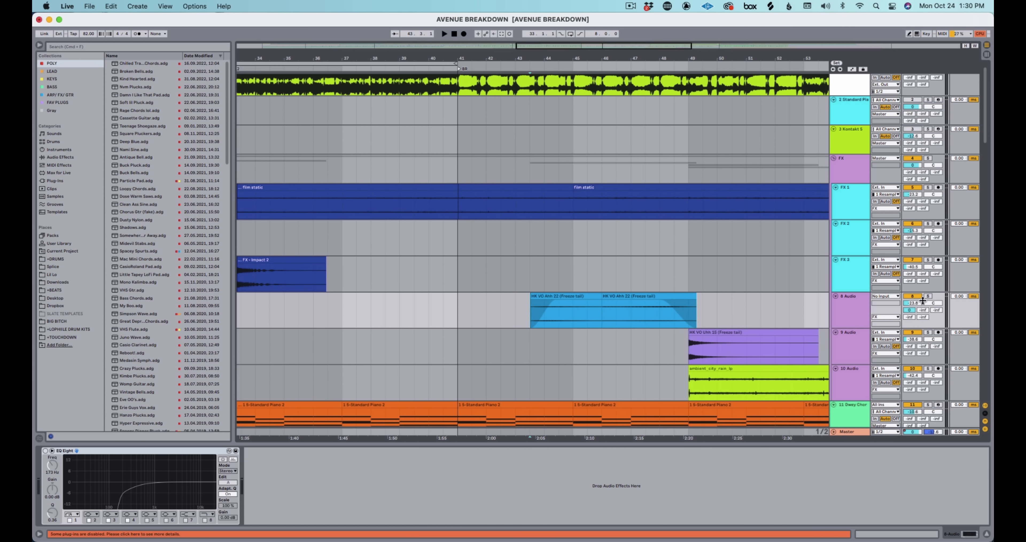
scroll(470, 183, down, 5)
scroll(470, 183, down, 8)
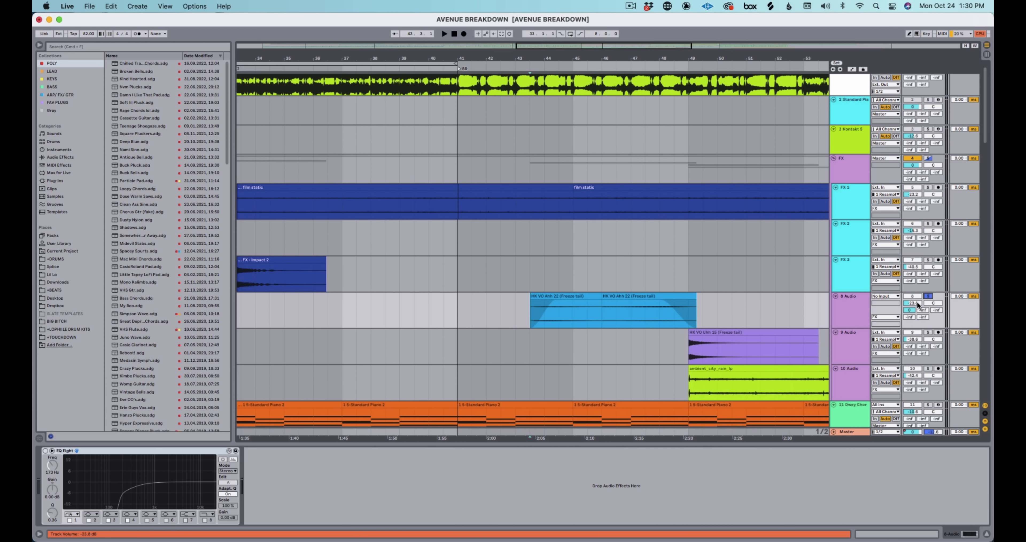
scroll(474, 196, down, 3)
scroll(475, 205, up, 10)
scroll(442, 201, down, 5)
key(space)
Step: Select the DRUMS track and play the arrangement from bar 33
scroll(455, 188, up, 4)
click(455, 188)
scroll(462, 211, up, 3)
click(473, 237)
scroll(573, 223, up, 8)
scroll(573, 222, up, 8)
key(space)
scroll(573, 224, down, 15)
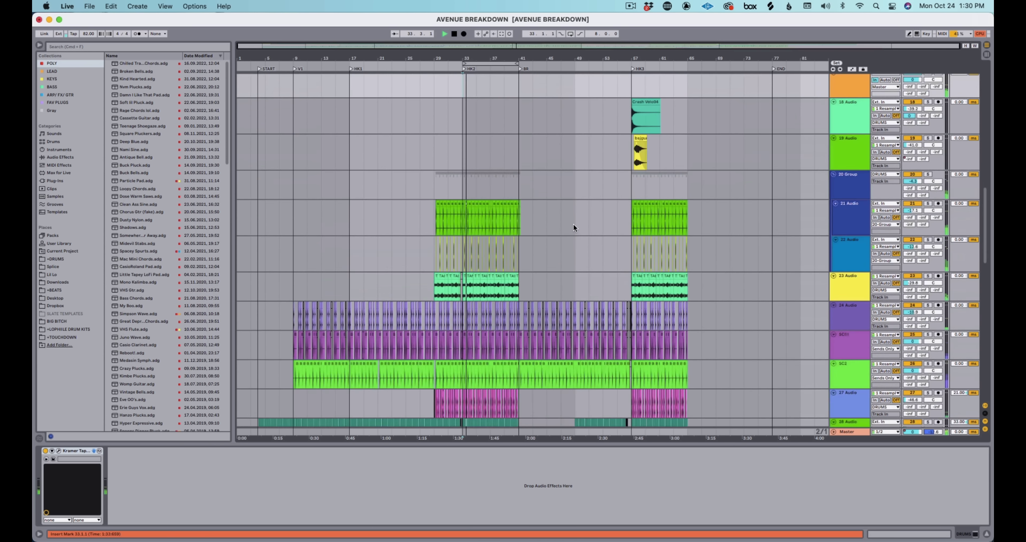
scroll(574, 223, down, 10)
scroll(867, 172, down, 5)
scroll(525, 181, up, 10)
scroll(525, 180, up, 7)
key(space)
Step: Select track 13, then select and solo track 8 Audio
click(557, 218)
scroll(557, 217, up, 5)
click(532, 304)
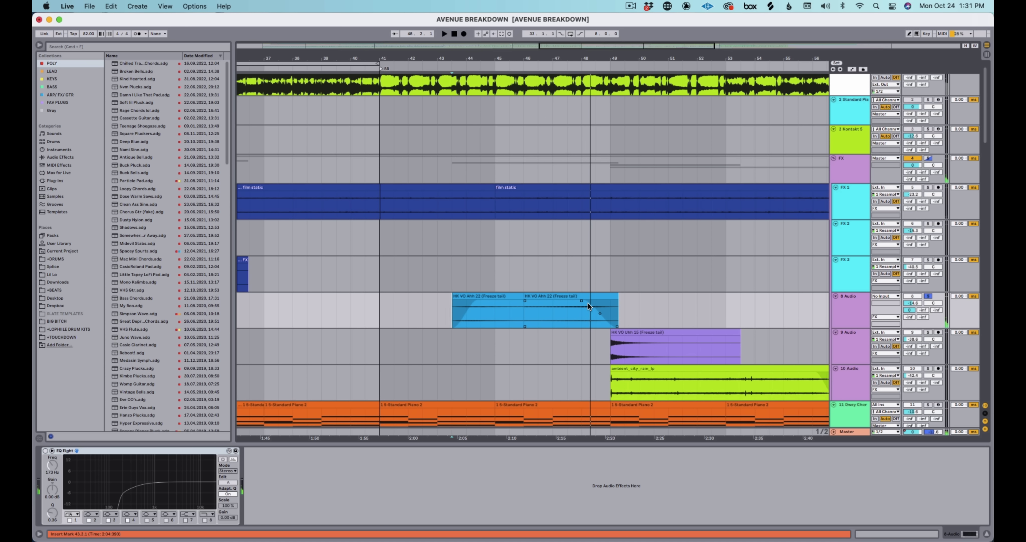
scroll(531, 299, up, 10)
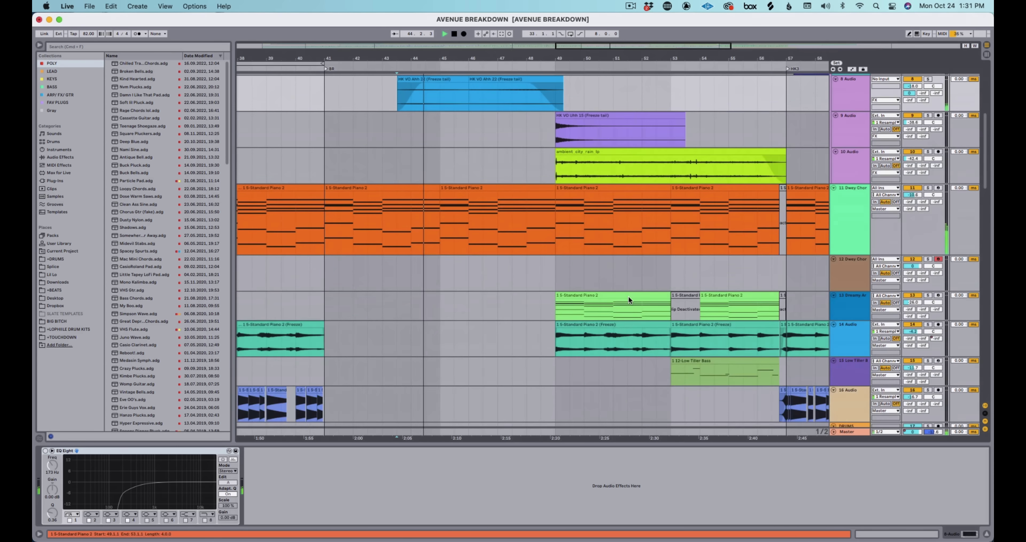
click(929, 295)
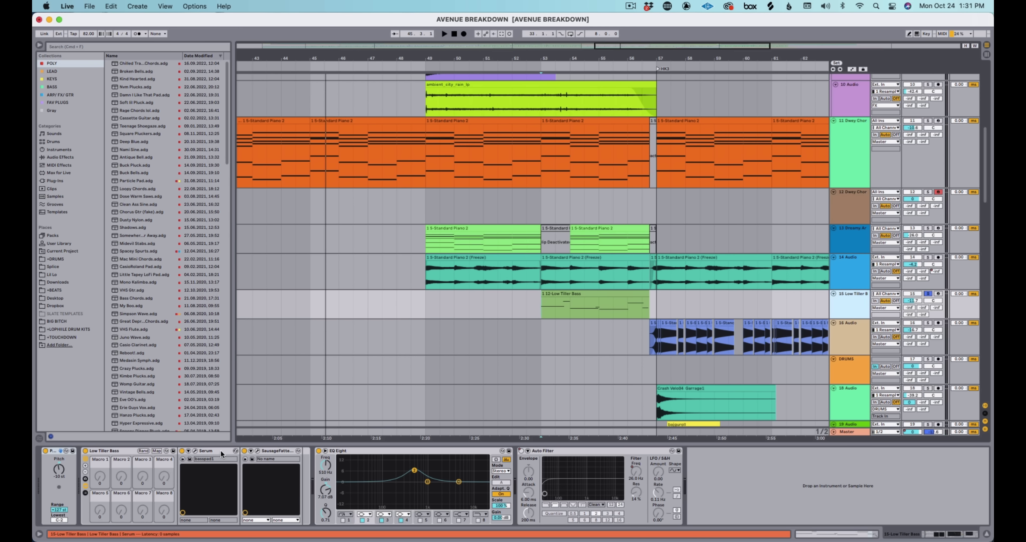
Step: Raise track 8's volume from -18.0 to -16.9 dB during playback
key(space)
drag(914, 310, 916, 303)
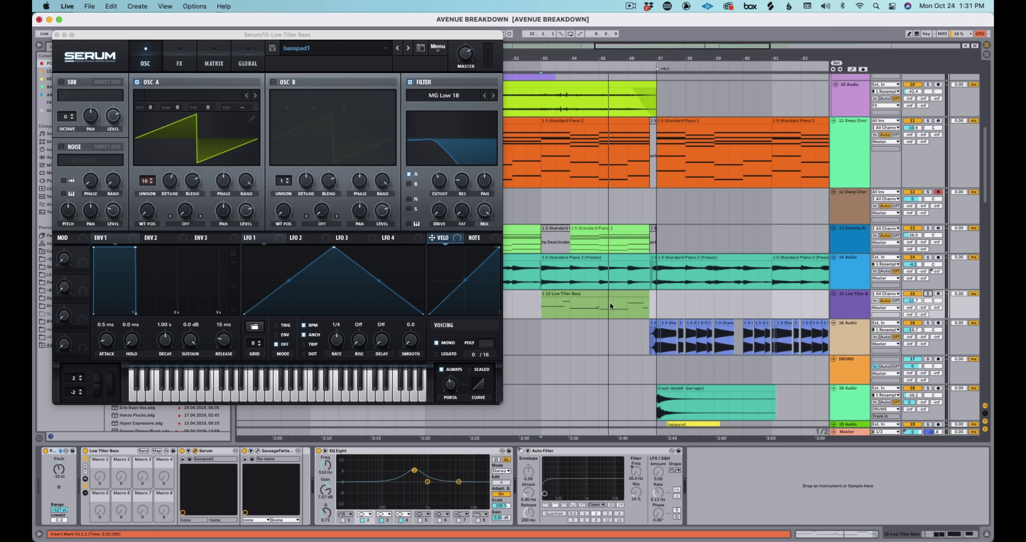
key(space)
Step: Select the Dwey Chor track, then the Low Tiller Bass track
scroll(671, 302, down, 5)
scroll(629, 295, down, 3)
click(558, 270)
scroll(609, 295, right, 3)
scroll(597, 327, right, 2)
scroll(537, 323, down, 2)
click(836, 299)
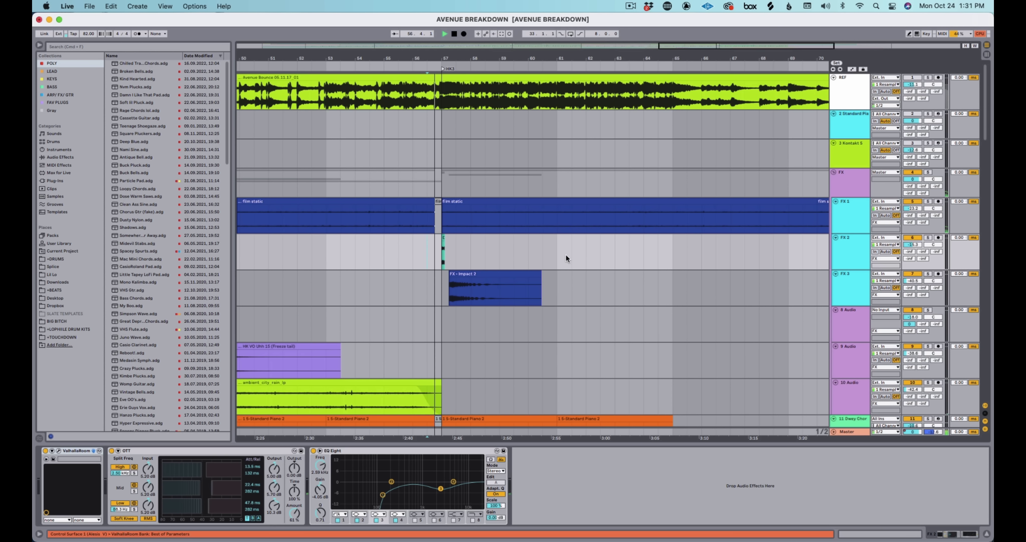
Step: Open the bass's Serum window, play from bar 53, then hide Serum with Cmd+Alt+P
click(196, 450)
key(space)
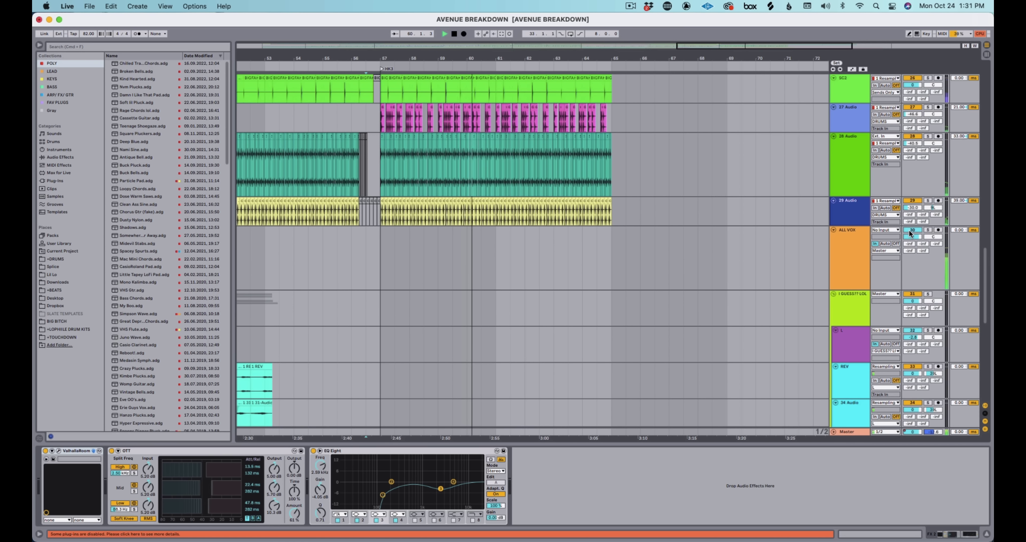
click(926, 294)
key(space)
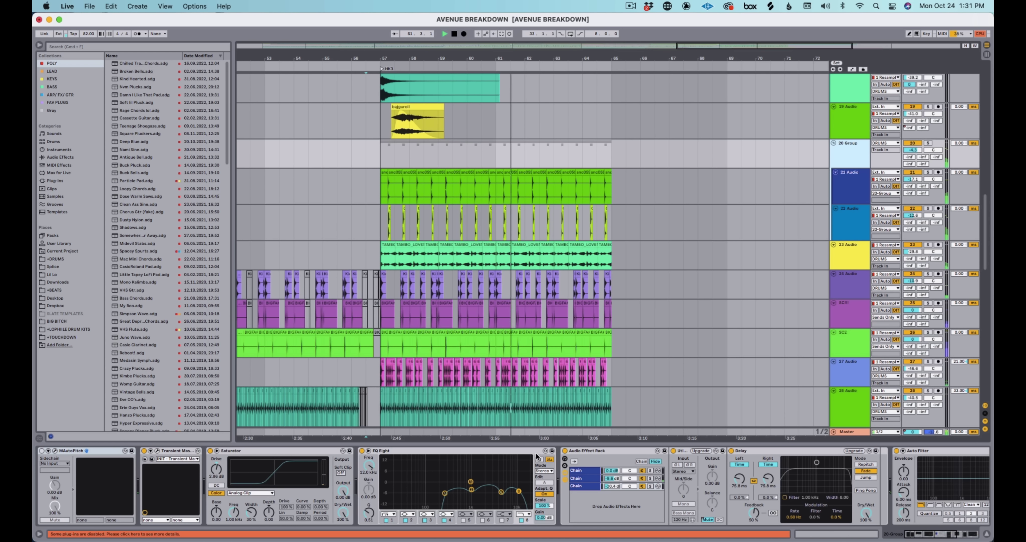
key(super+alt+p)
Step: Scroll the arrangement to view the audio track's chain with Utility and iZotope plugins
scroll(637, 294, right, 5)
scroll(507, 289, down, 10)
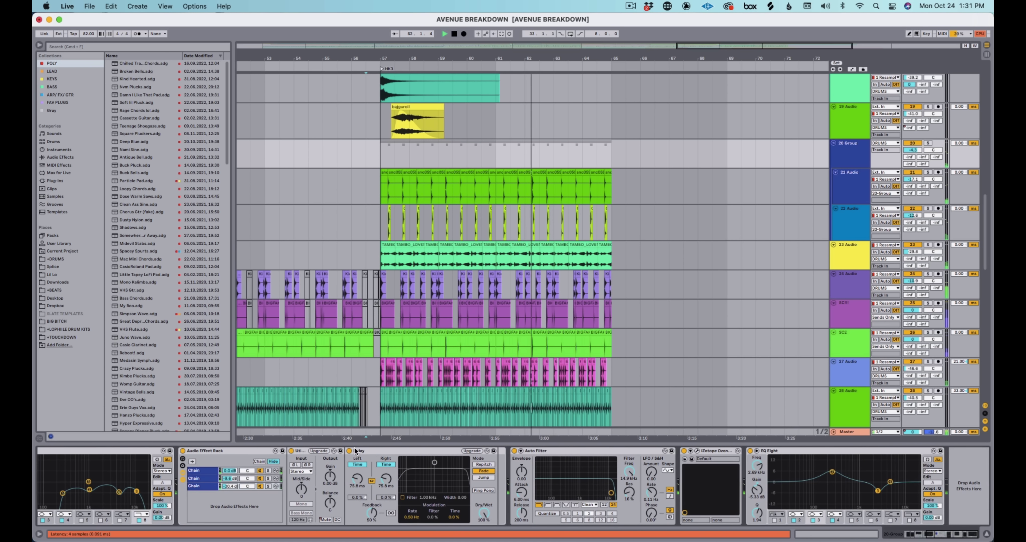